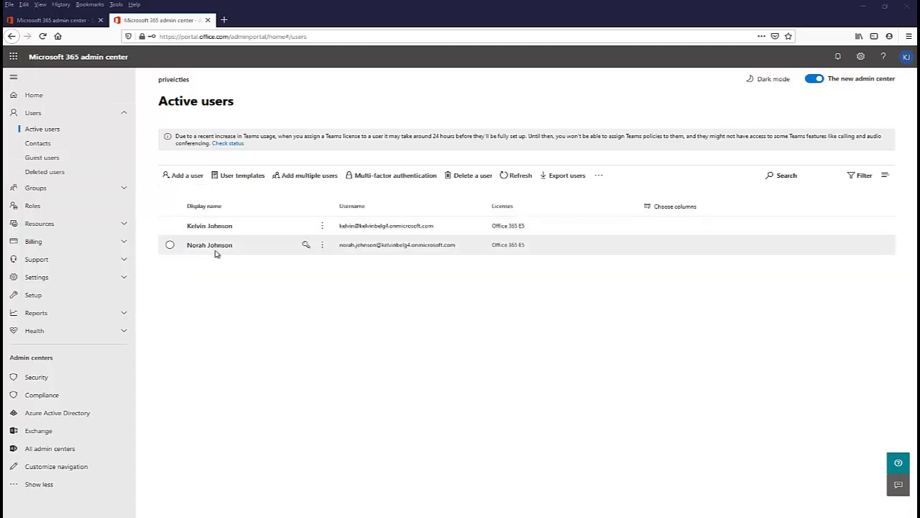
Step: Launch Azure Active Directory from the Microsoft 365 admin centers list and switch to its tab
left_click(55, 413)
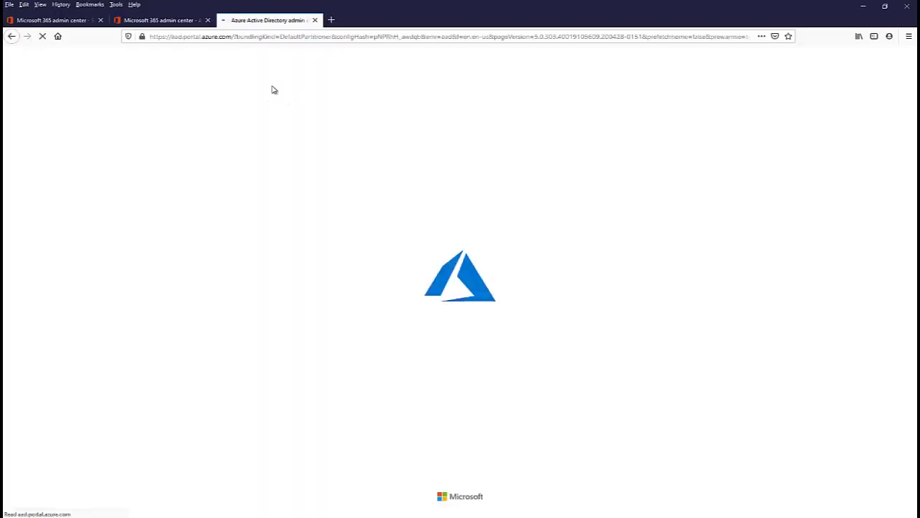
left_click(162, 21)
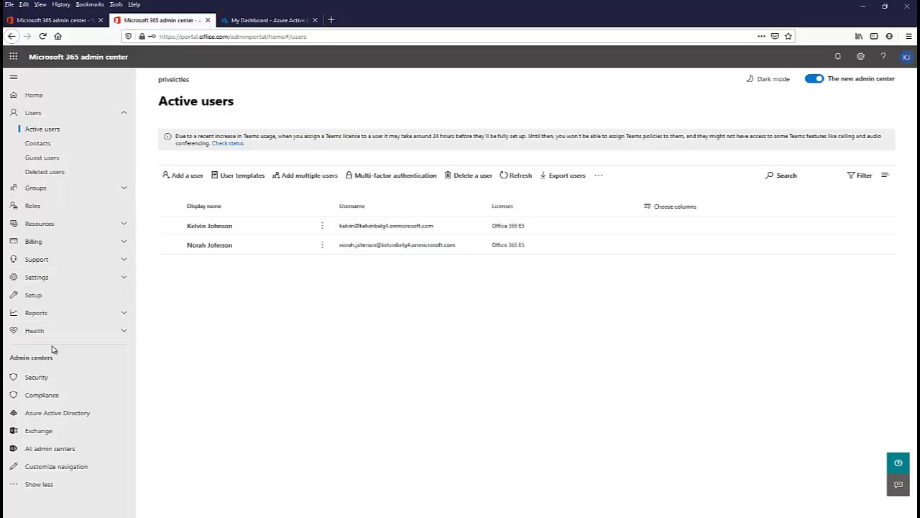
left_click(37, 484)
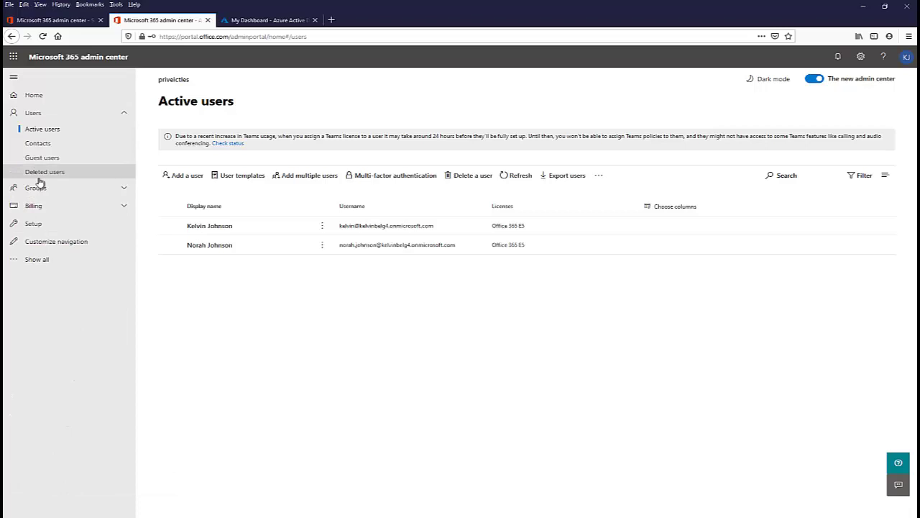
left_click(36, 264)
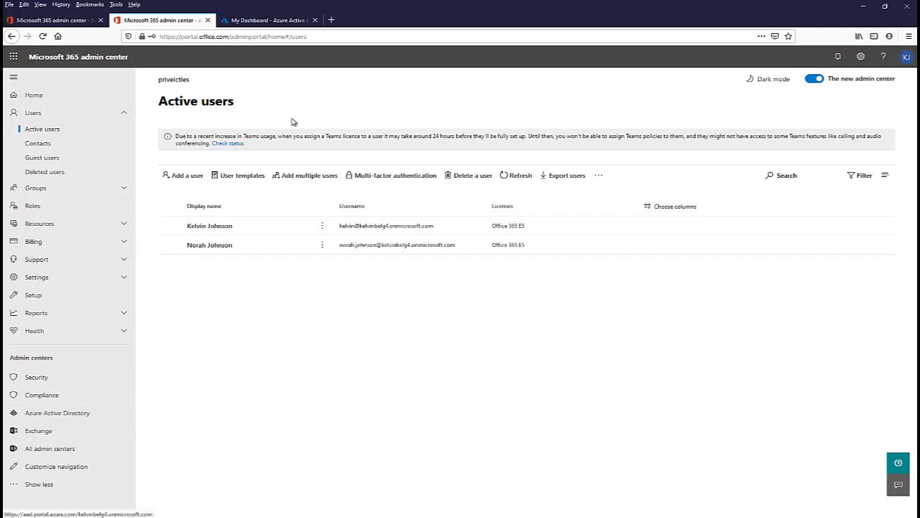
left_click(264, 22)
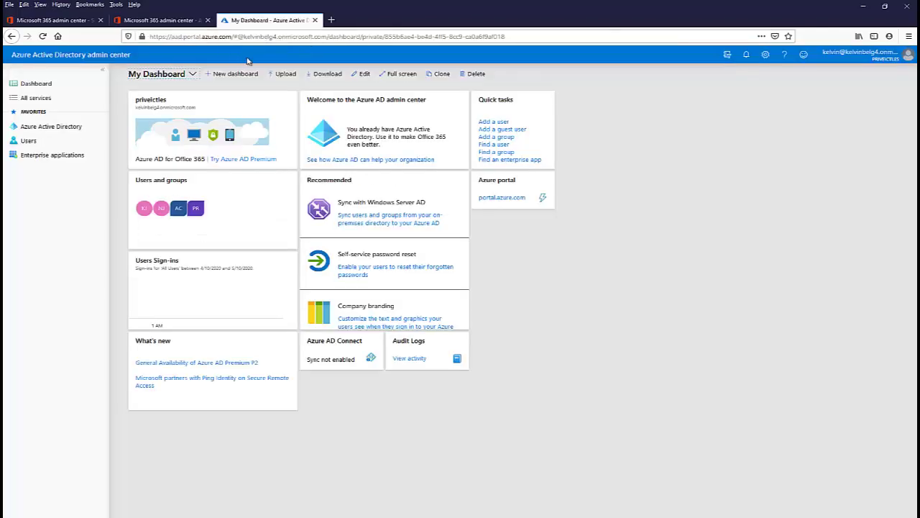
Step: Open Users in the Azure AD navigation to show the All users list
left_click(27, 141)
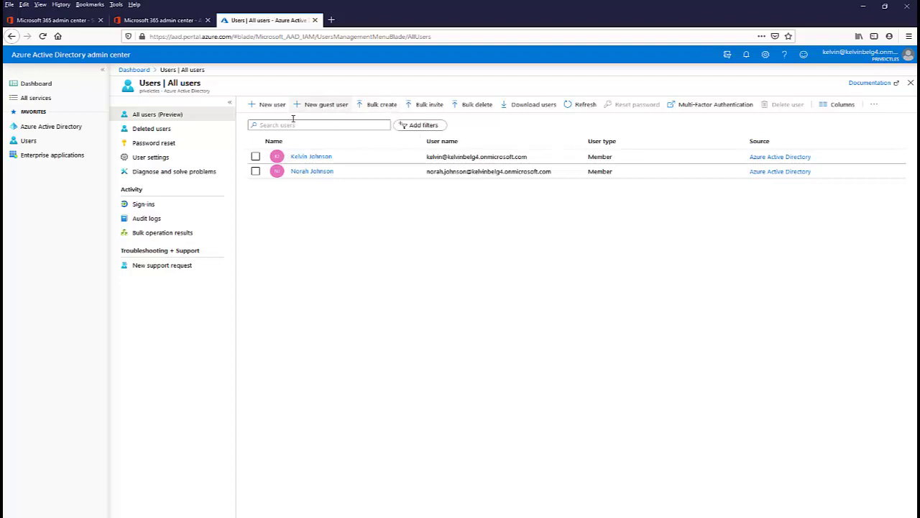
left_click(270, 104)
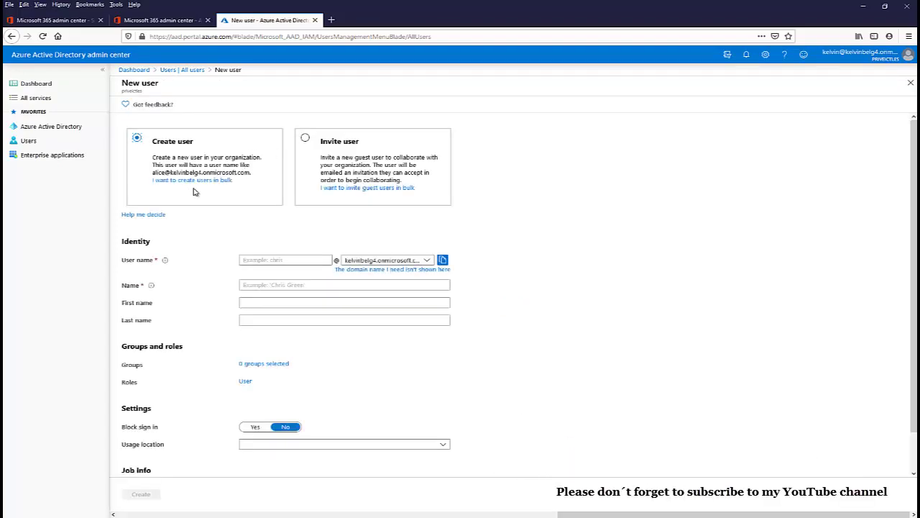
scroll(201, 210, "down", 1)
scroll(212, 218, "up", 1)
left_click(257, 260)
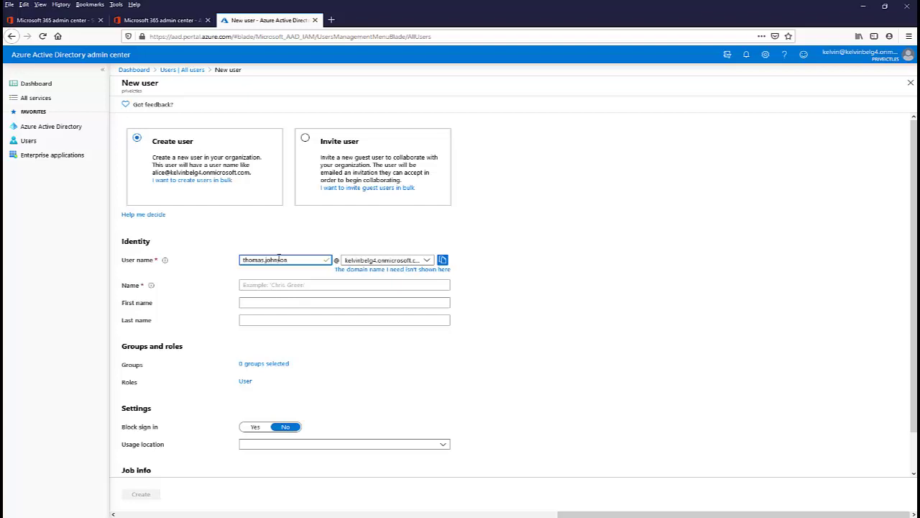
left_click(268, 286)
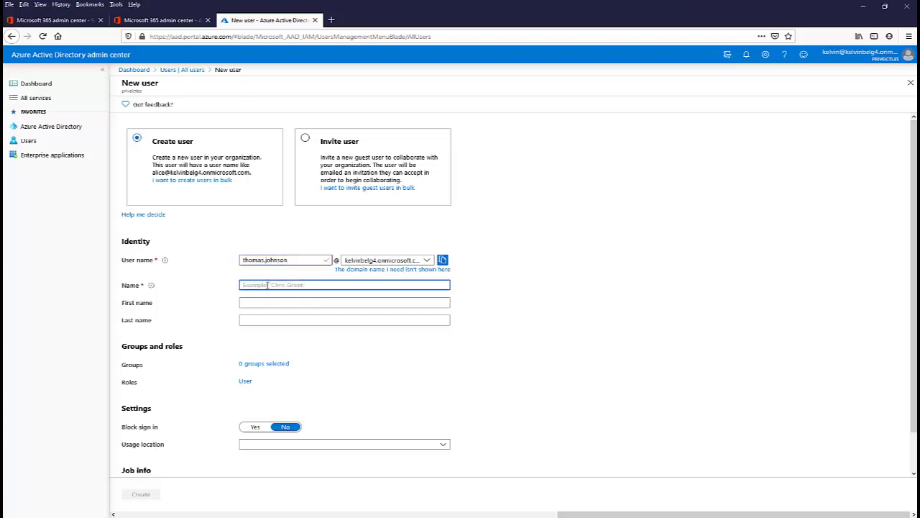
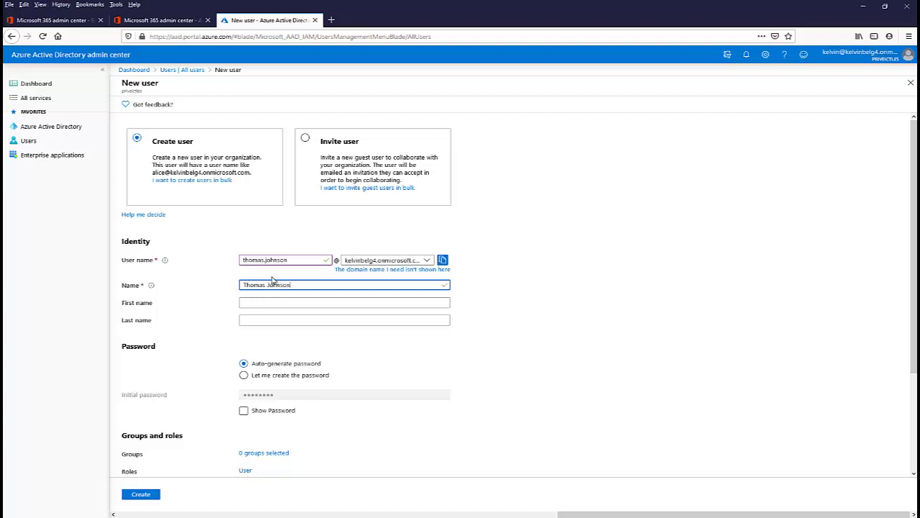
left_click(245, 301)
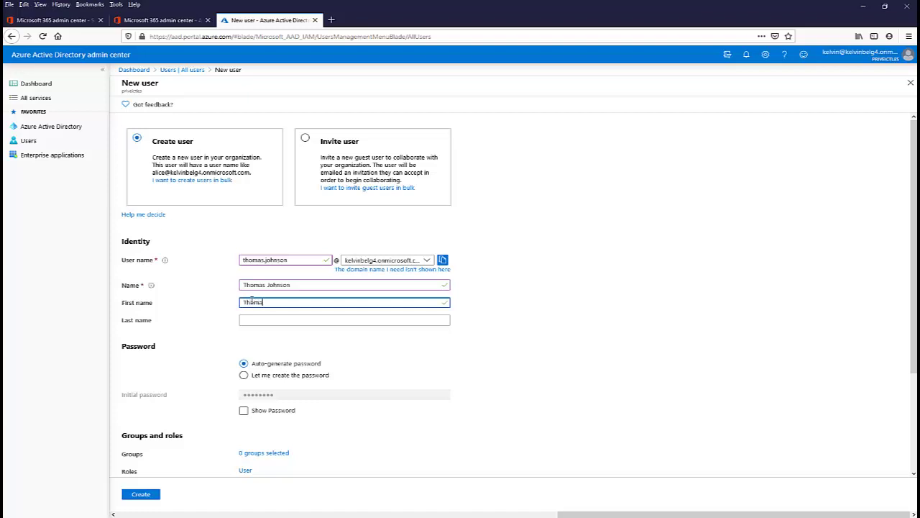
left_click(257, 322)
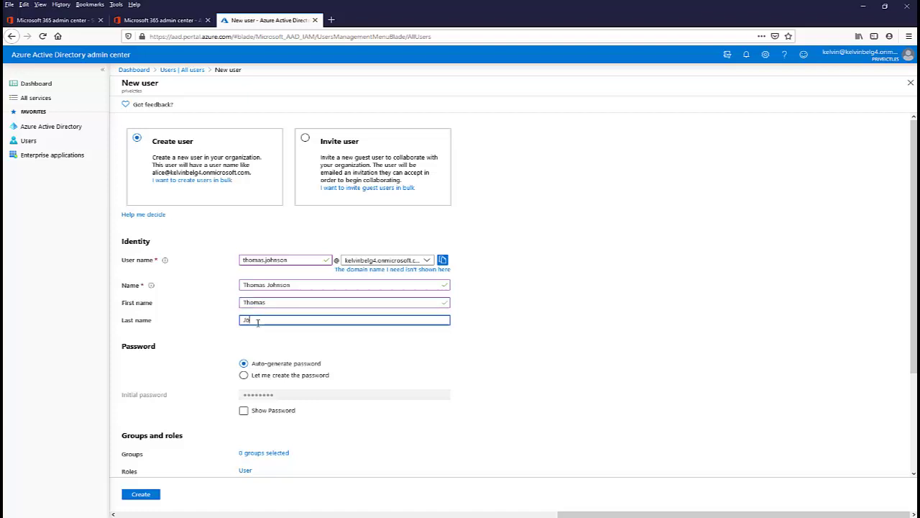
type("on")
left_click(244, 374)
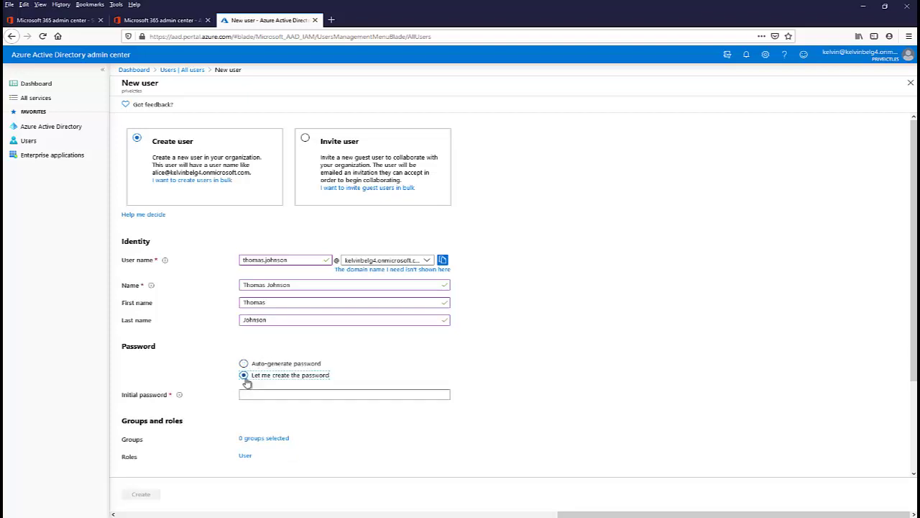
left_click(265, 396)
type("P")
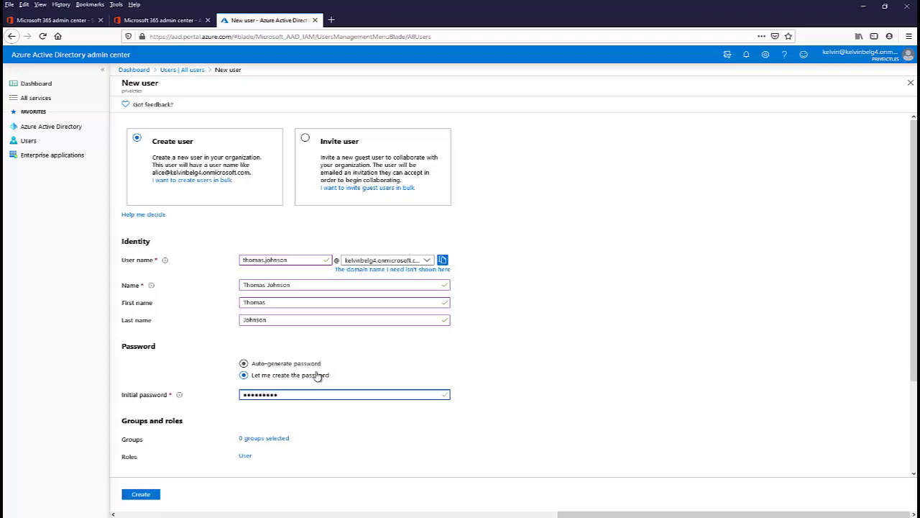
scroll(248, 397, "down", 3)
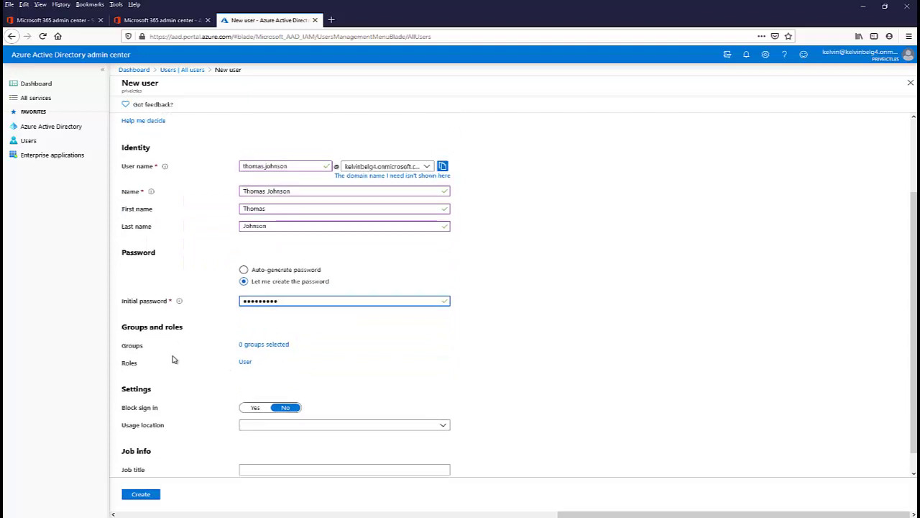
scroll(201, 356, "down", 1)
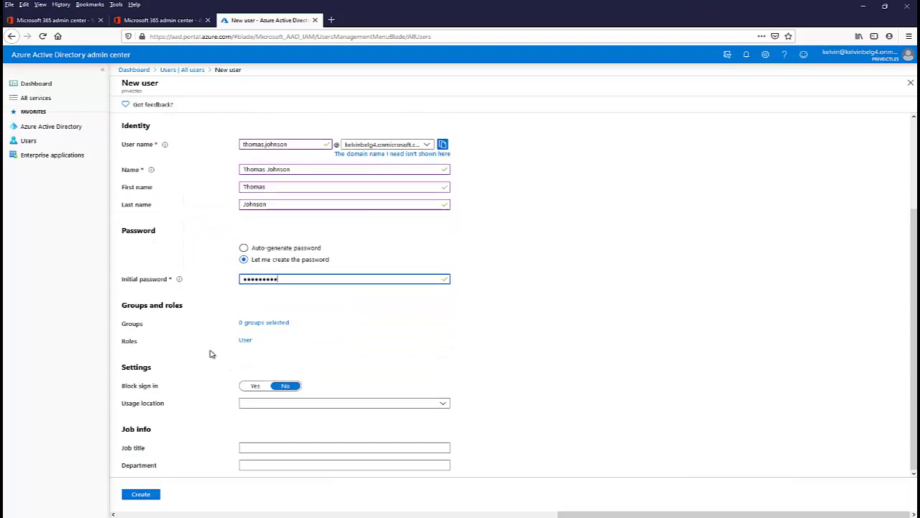
Step: Browse the Directory roles list and close it unchanged, keeping the role as User
left_click(245, 340)
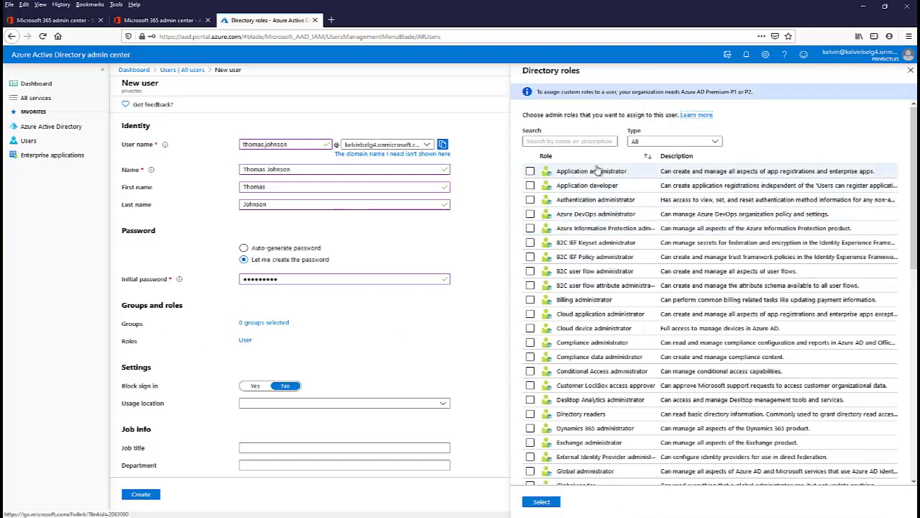
scroll(586, 203, "down", 2)
scroll(590, 216, "down", 2)
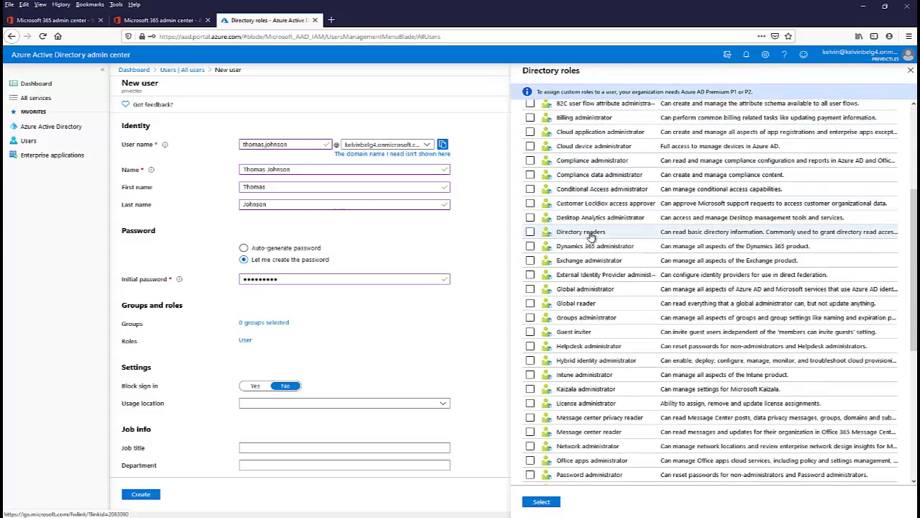
scroll(593, 237, "down", 3)
scroll(579, 281, "down", 1)
scroll(561, 291, "down", 1)
scroll(543, 267, "down", 1)
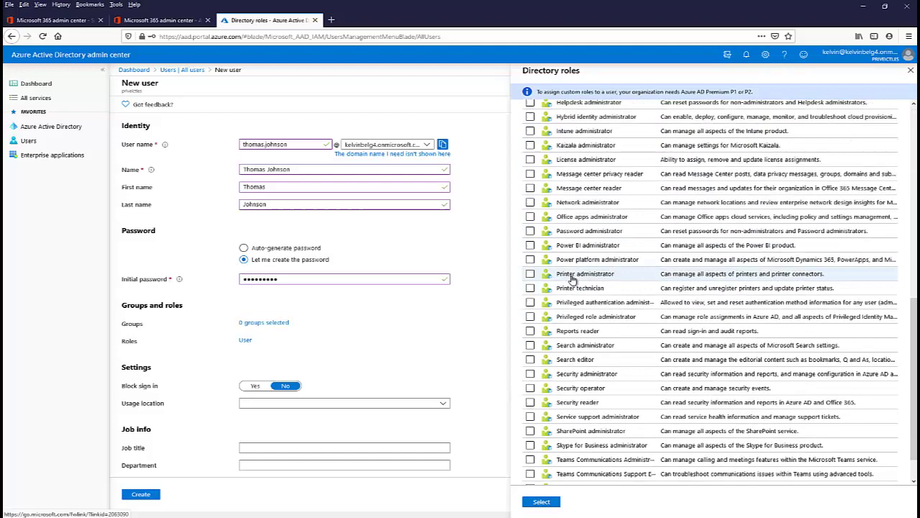
scroll(559, 288, "down", 1)
scroll(626, 204, "up", 8)
scroll(626, 204, "up", 2)
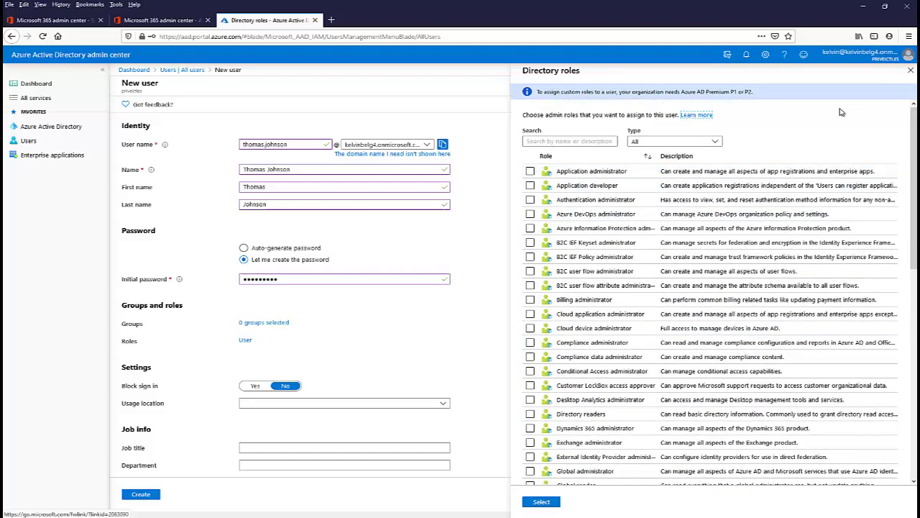
left_click(910, 69)
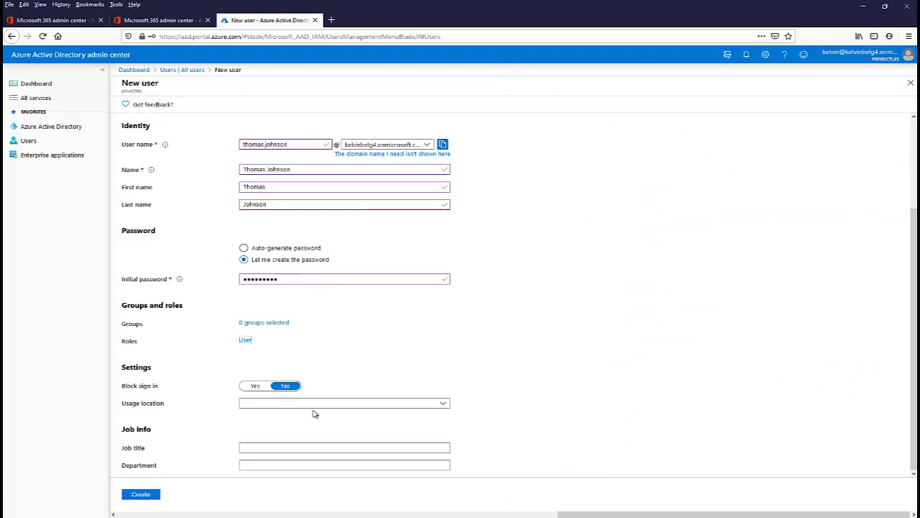
Step: Enter usage location Belgium, job title Sales Manager and department Sales, then create the account
left_click(381, 404)
scroll(345, 310, "down", 1)
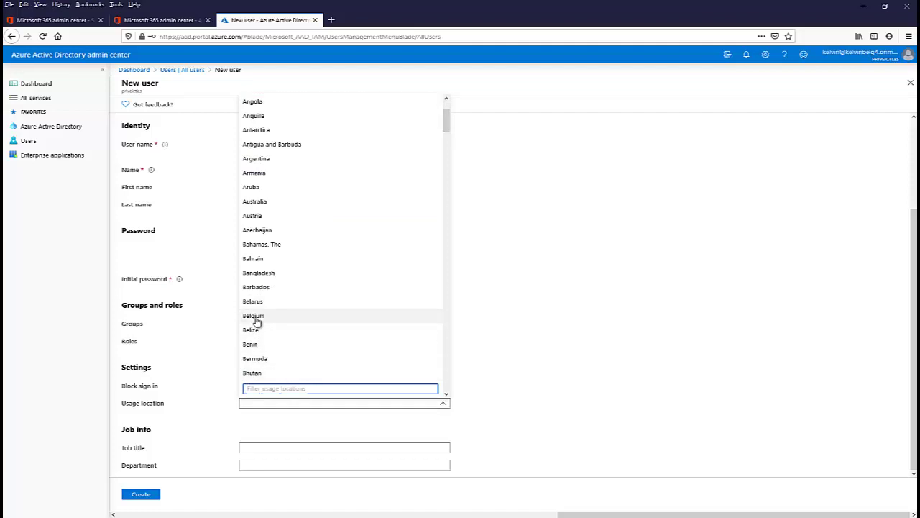
left_click(255, 318)
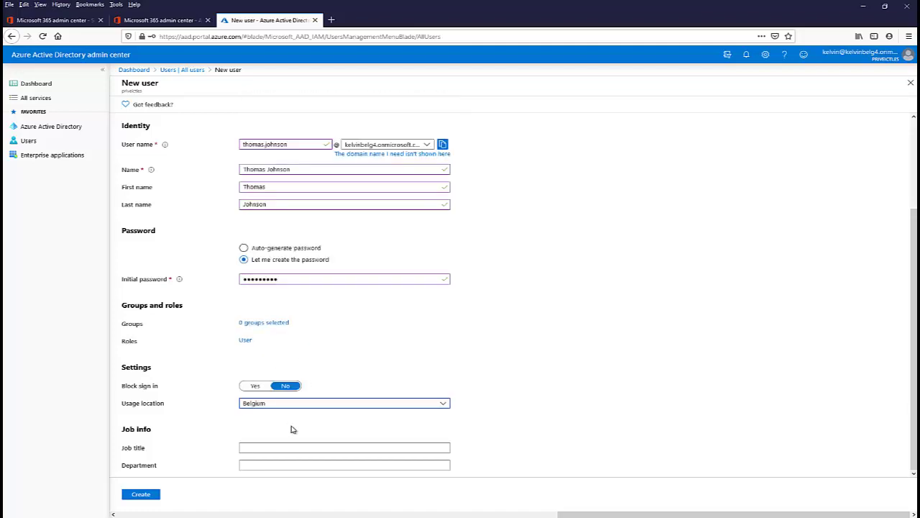
left_click(262, 448)
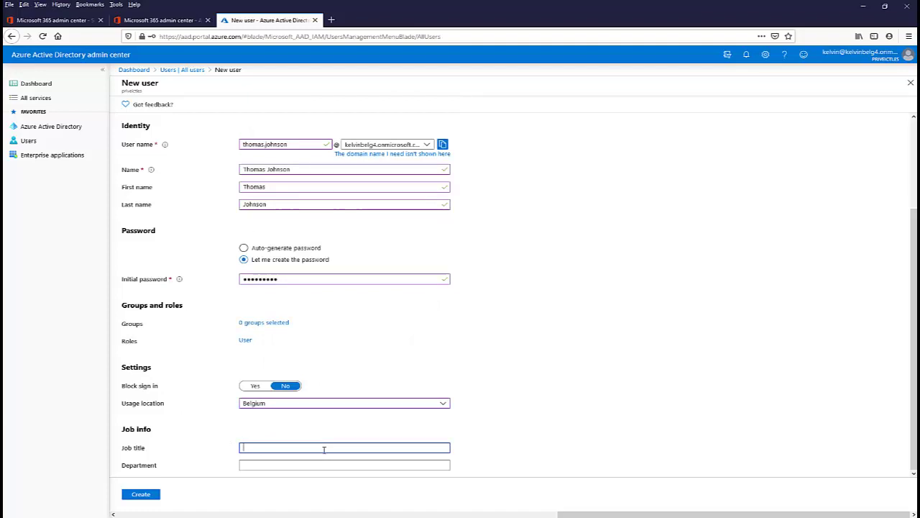
type("Sales Manage")
type("r")
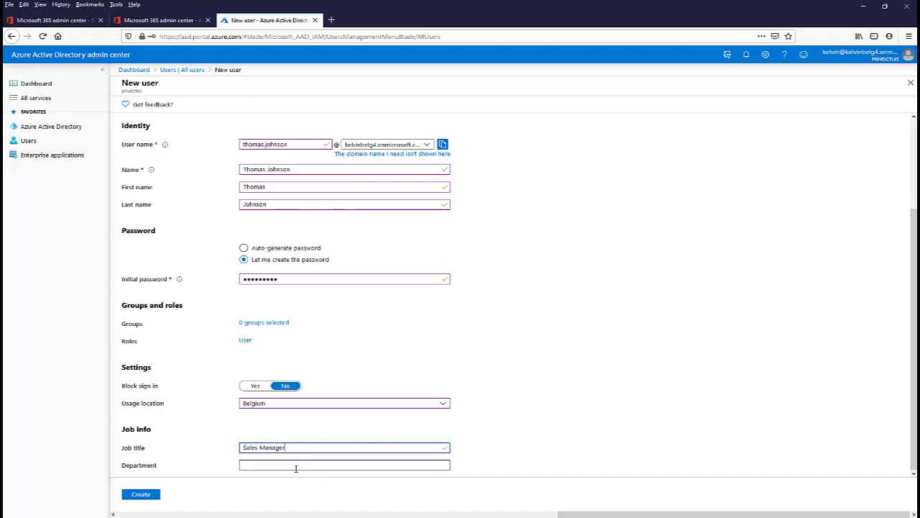
left_click(295, 466)
type("Sales")
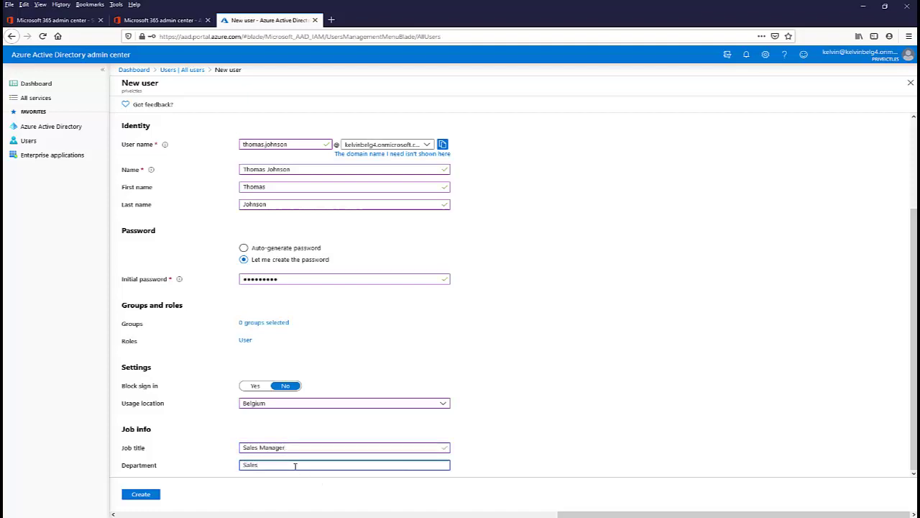
left_click(144, 494)
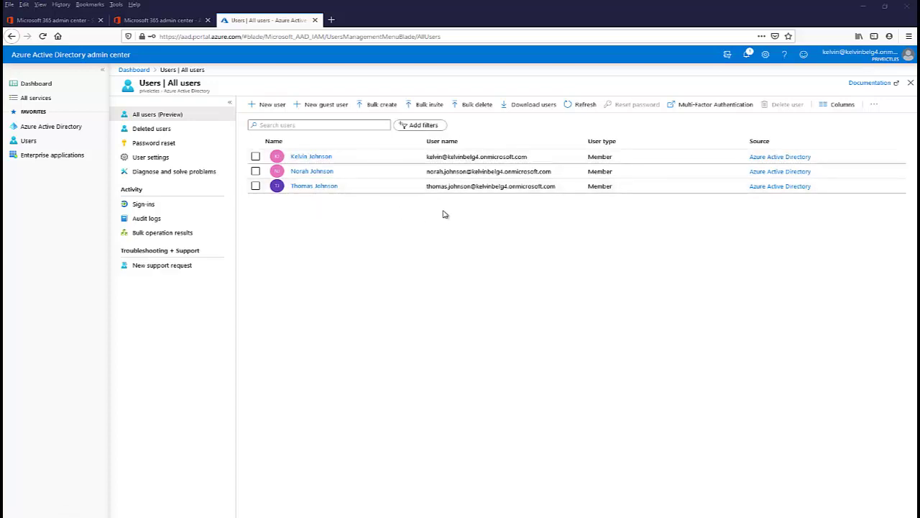
left_click(315, 188)
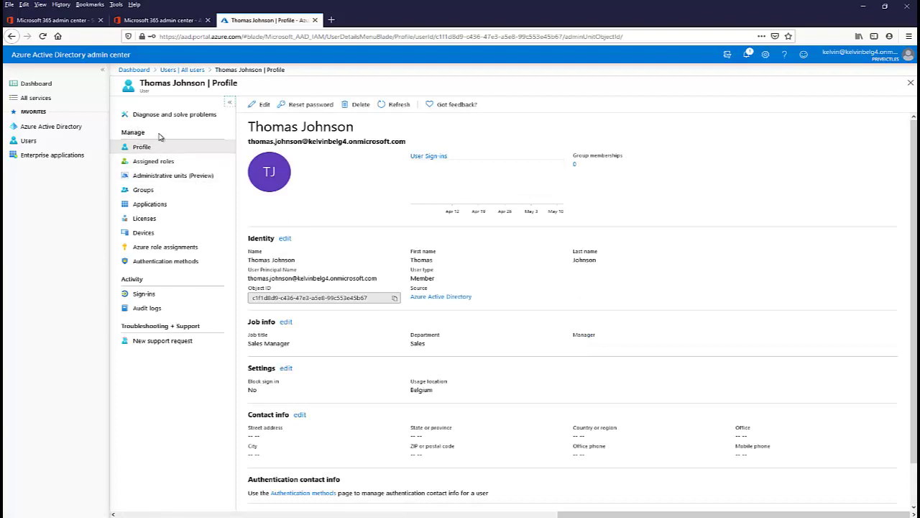
left_click(148, 220)
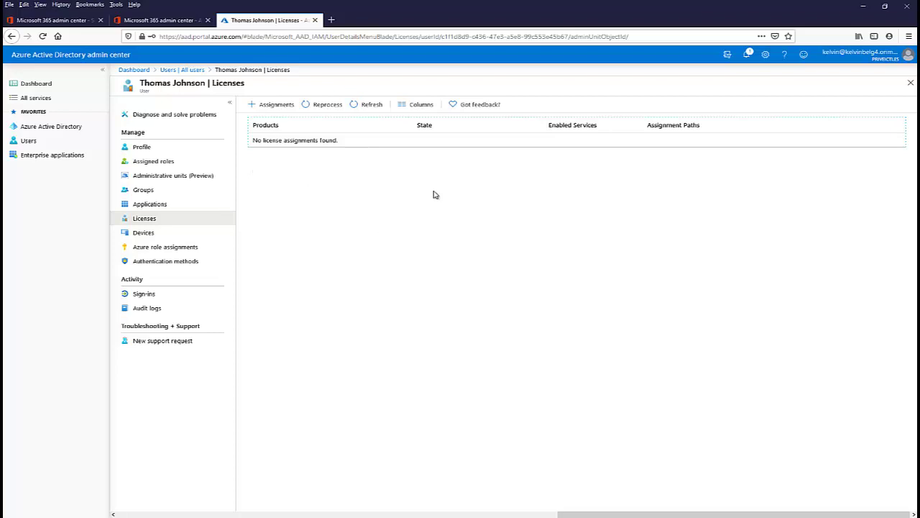
Step: Add a license assignment ticking Office 365 E5 and review its services, all left enabled
left_click(274, 107)
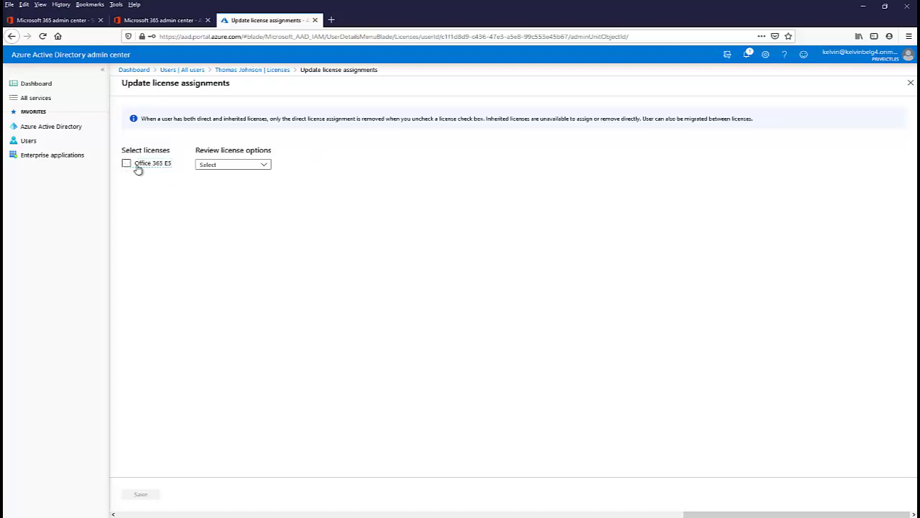
left_click(138, 169)
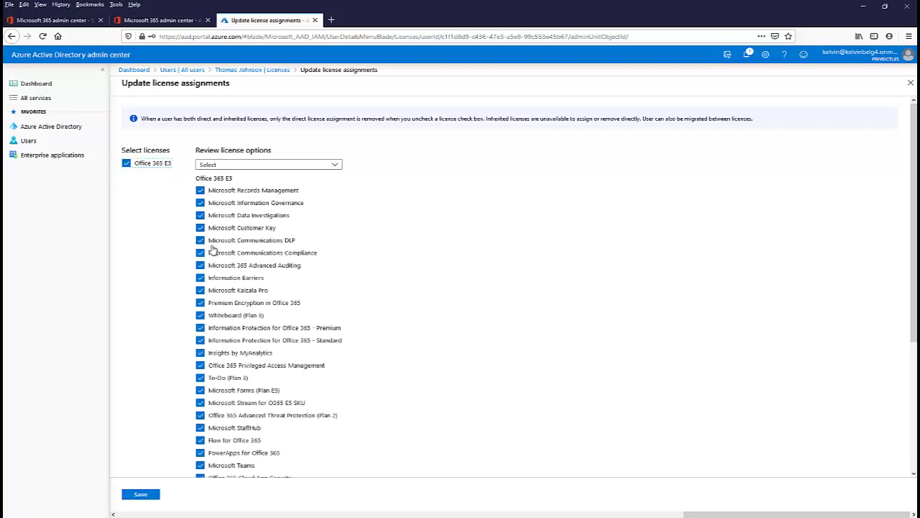
scroll(206, 291, "down", 2)
scroll(215, 302, "down", 2)
scroll(233, 325, "down", 2)
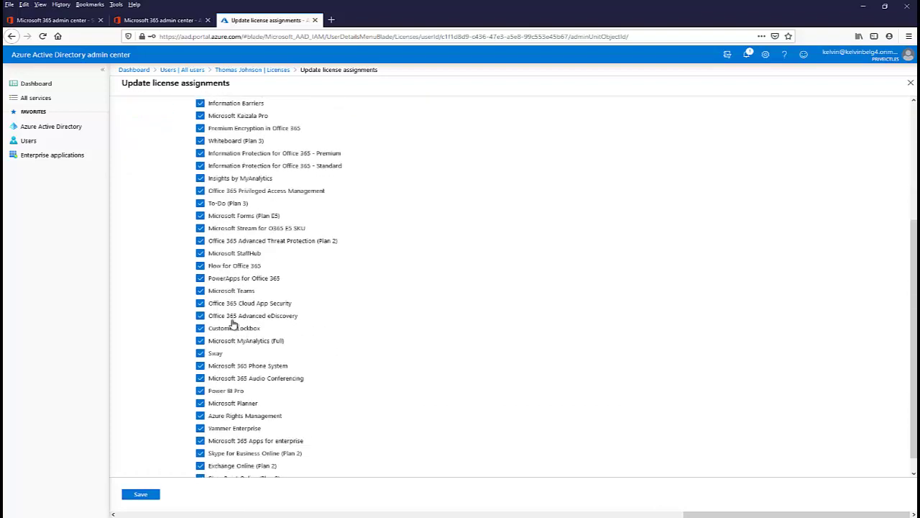
scroll(219, 410, "up", 8)
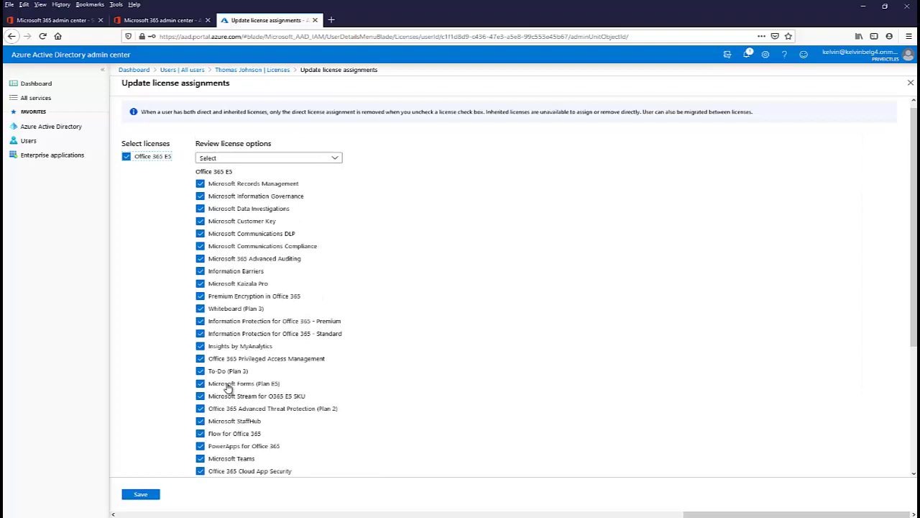
scroll(263, 199, "down", 1)
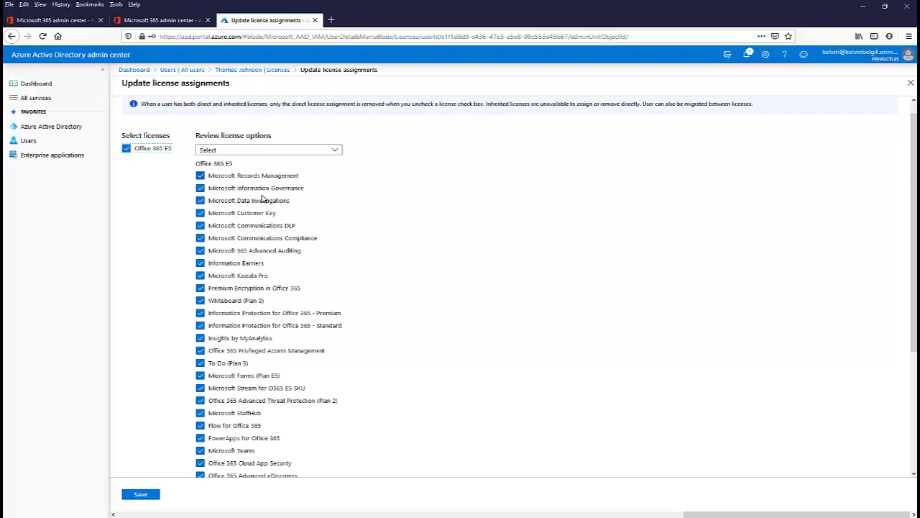
scroll(262, 194, "down", 1)
scroll(242, 201, "down", 3)
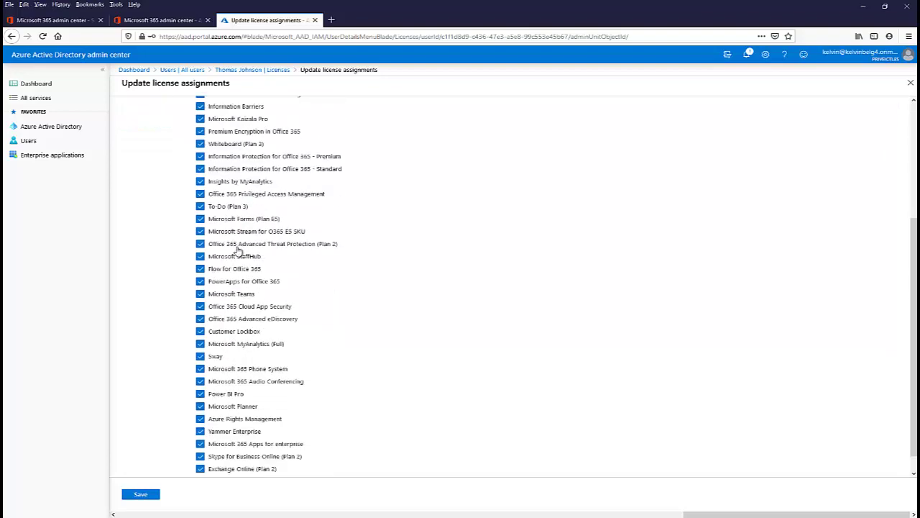
Step: Save the Office 365 E5 assignment, close the blade and refresh to show it active
left_click(142, 494)
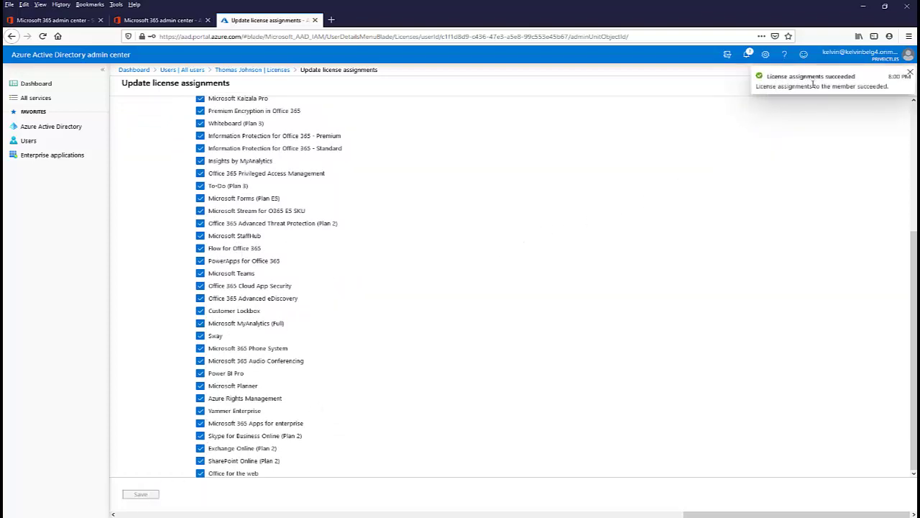
left_click(910, 74)
left_click(910, 85)
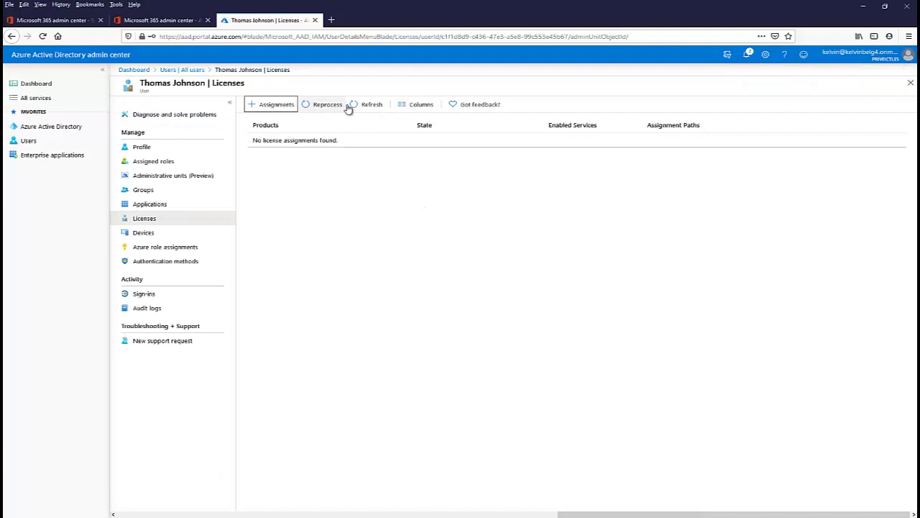
left_click(361, 106)
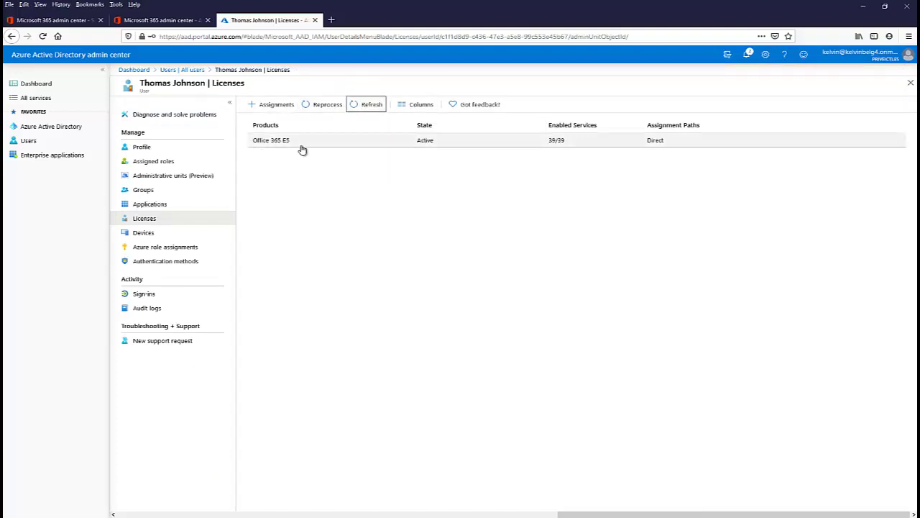